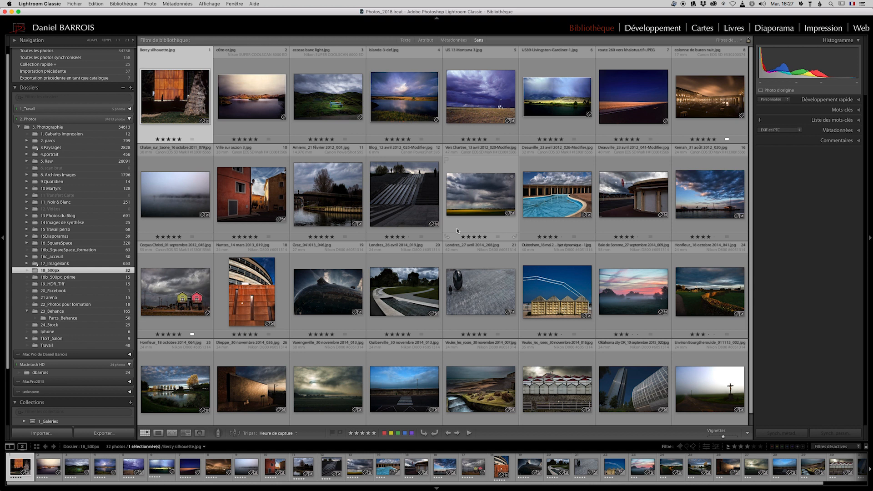
Open the Performance preferences and set the graphics processor use to Personnalisé(e).
{"action": "left_click", "coordinate": [59, 5]}
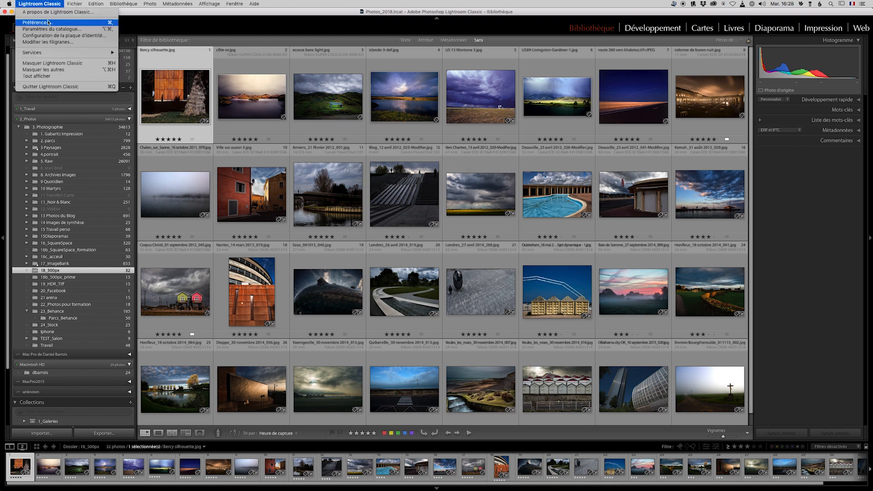
{"action": "left_click", "coordinate": [48, 23]}
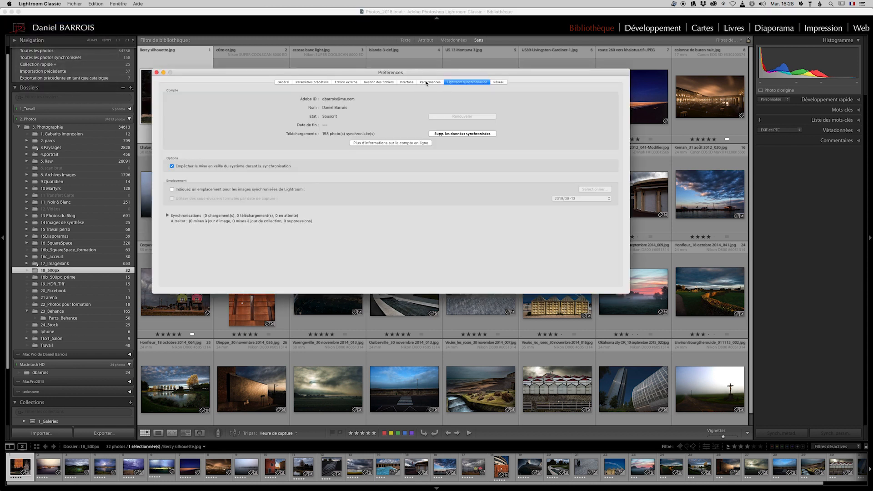
{"action": "left_click", "coordinate": [427, 83]}
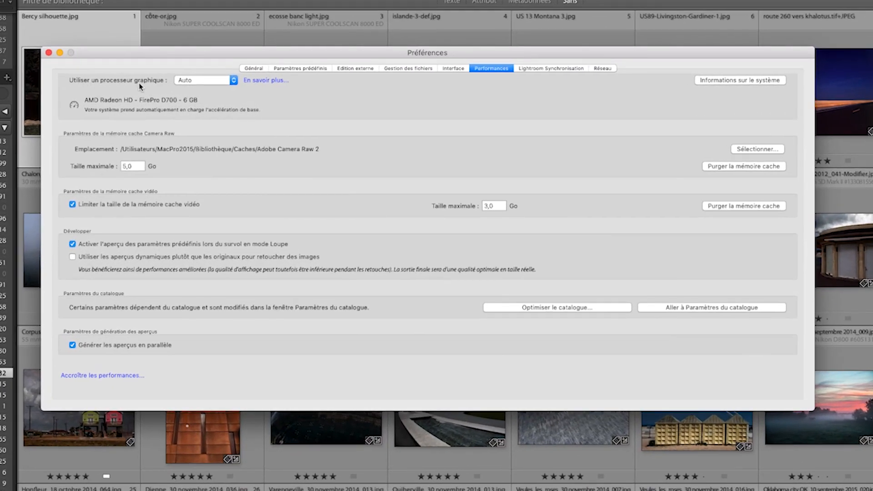
{"action": "left_click", "coordinate": [192, 81]}
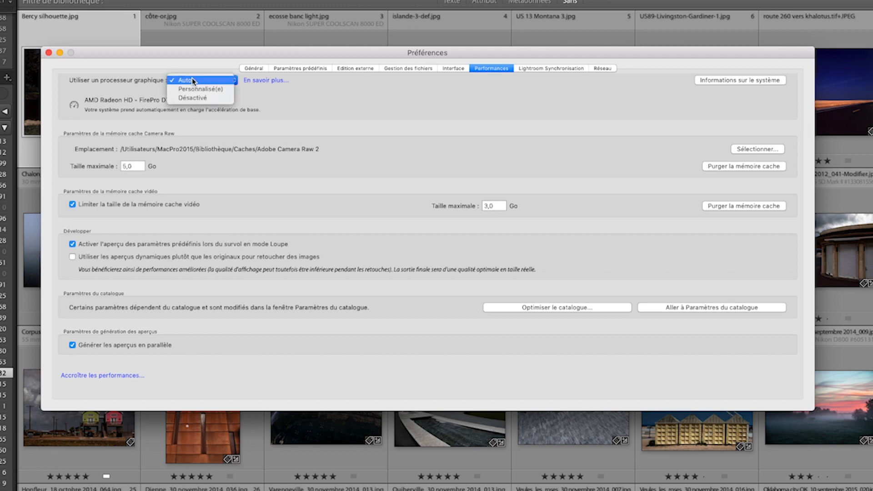
{"action": "left_click", "coordinate": [193, 90]}
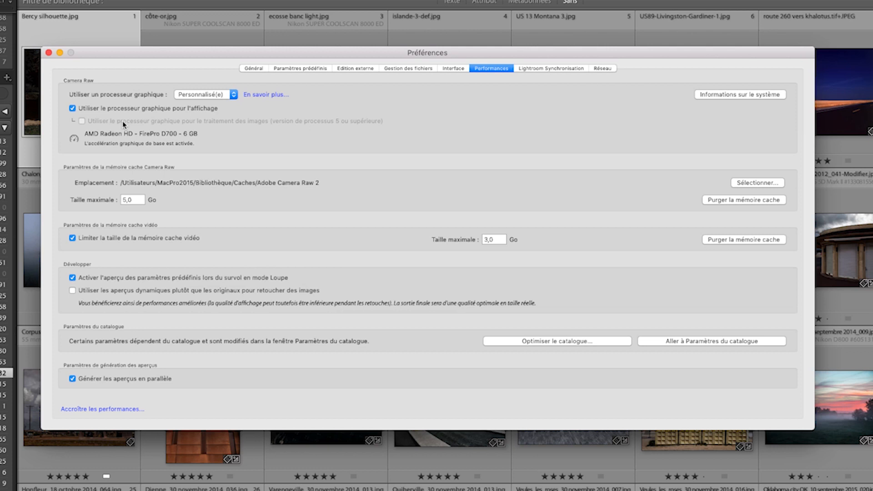
Set the graphics processor use to Auto and close the preferences.
{"action": "left_click", "coordinate": [202, 94]}
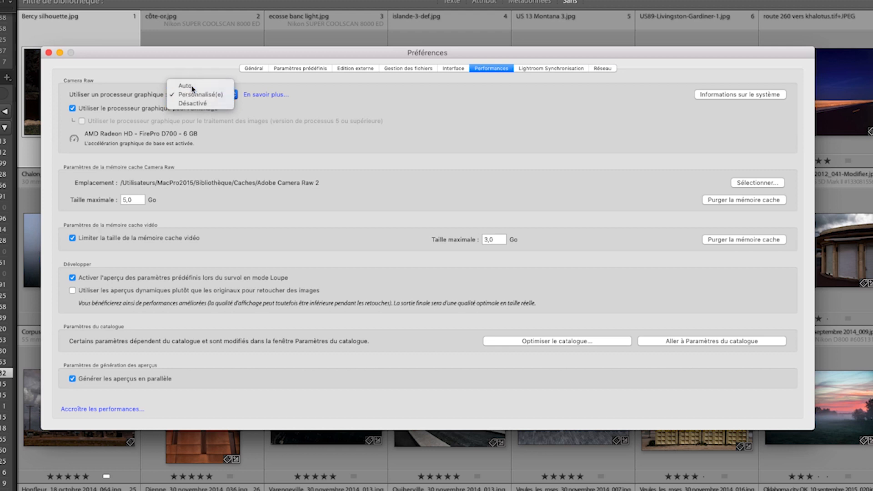
{"action": "left_click", "coordinate": [192, 86]}
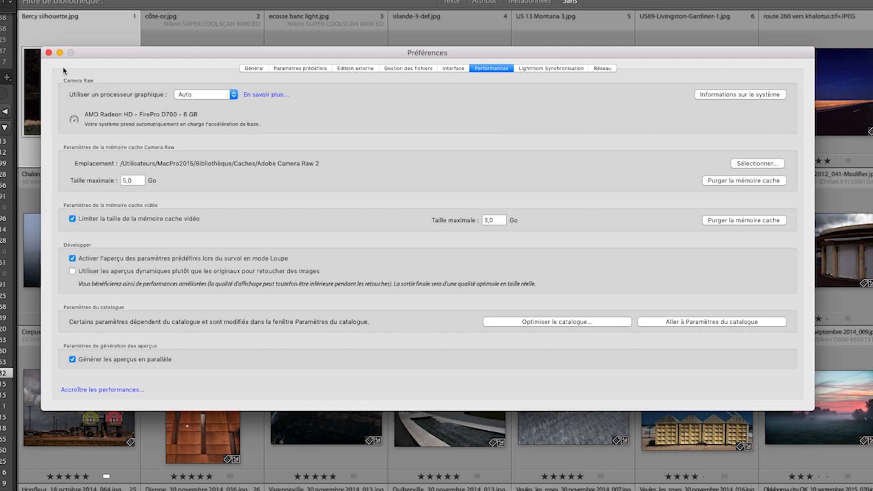
{"action": "left_click", "coordinate": [49, 53]}
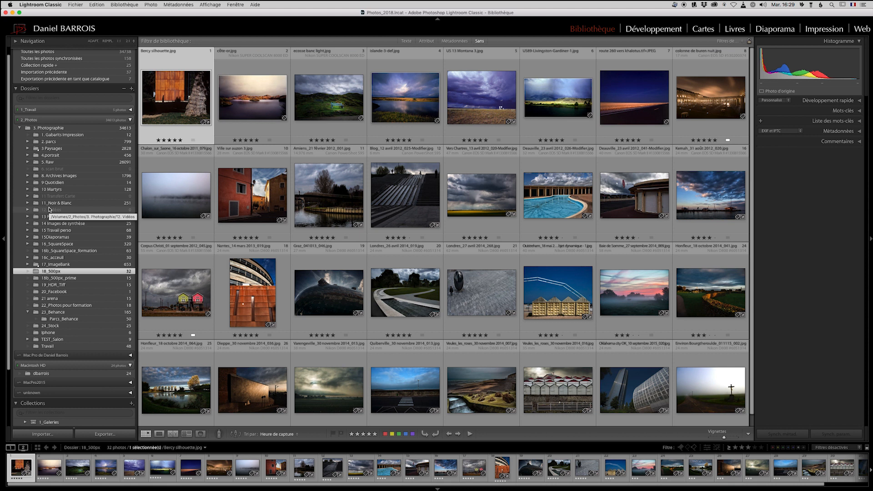
Collapse the Collections section and turn on Mode Solo for the library sections.
{"action": "left_click", "coordinate": [35, 404]}
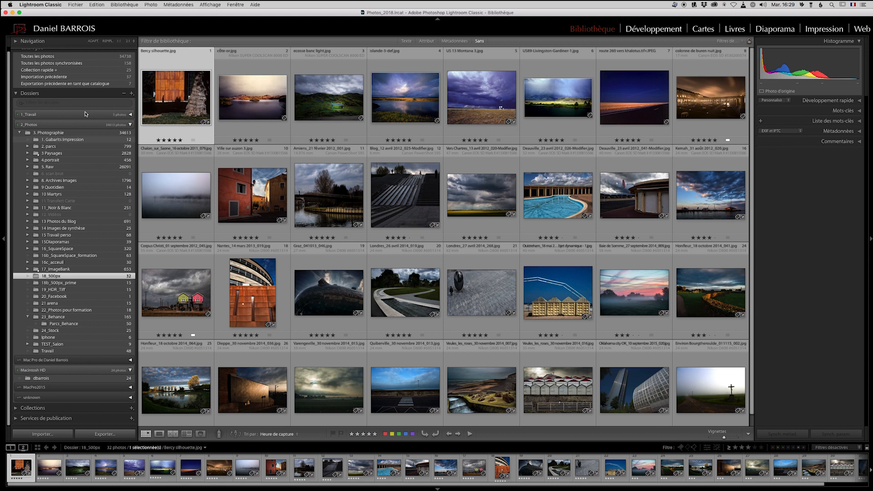
{"action": "right_click", "coordinate": [77, 93]}
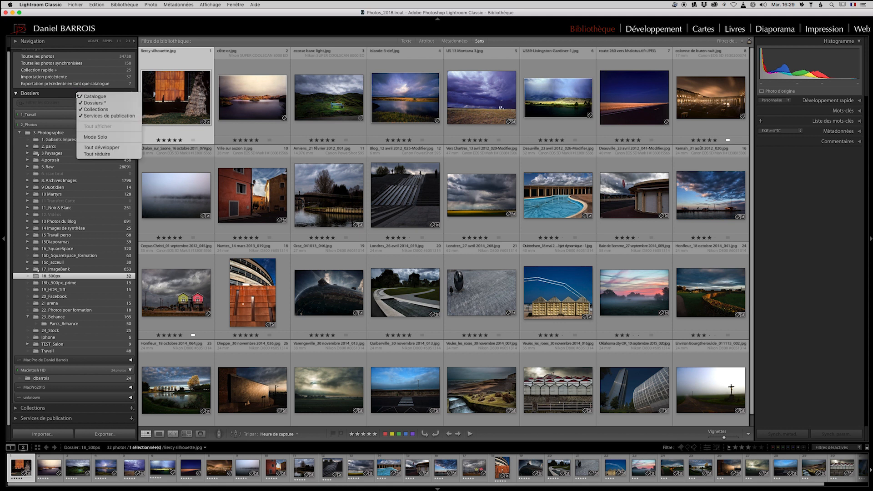
{"action": "left_click", "coordinate": [96, 137]}
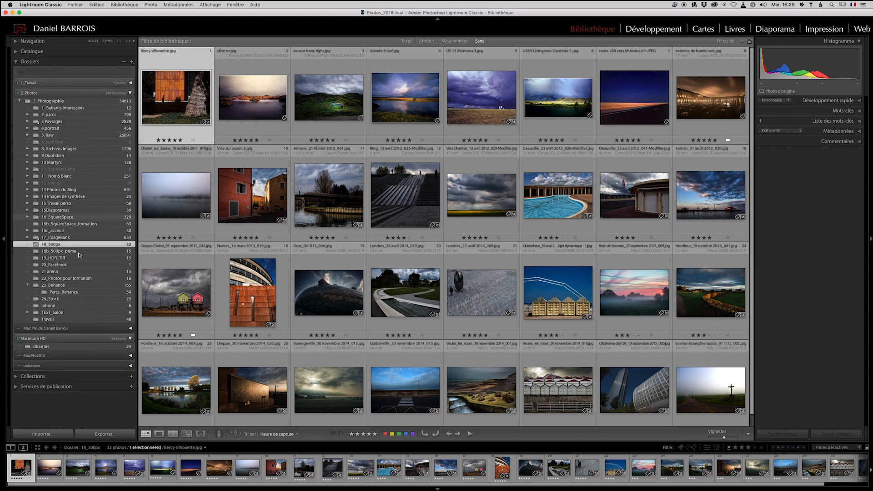
Expand the 1_Galeries set in Collections and give the Alignement collection the colour label Décor pour montage.
{"action": "left_click", "coordinate": [53, 379]}
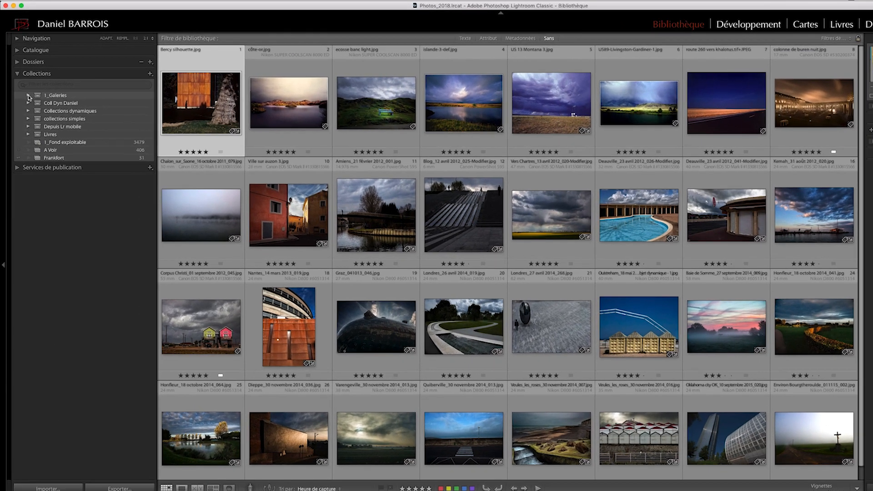
{"action": "left_click", "coordinate": [25, 90]}
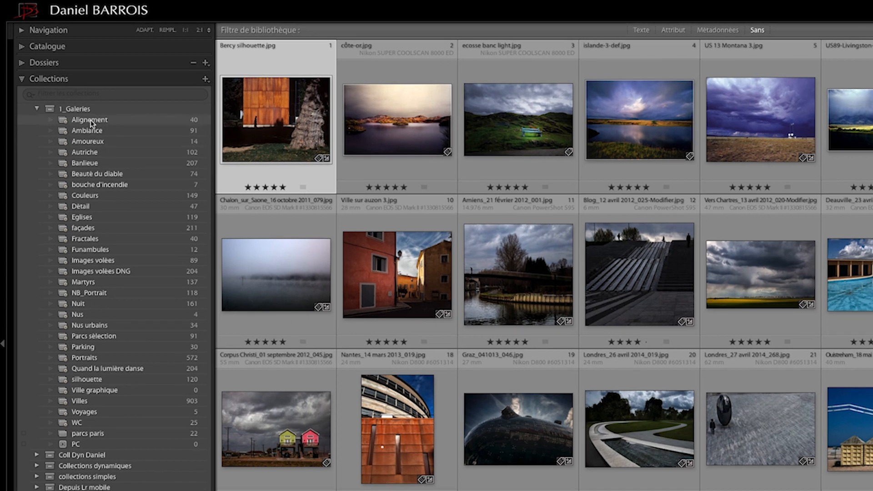
{"action": "right_click", "coordinate": [91, 121]}
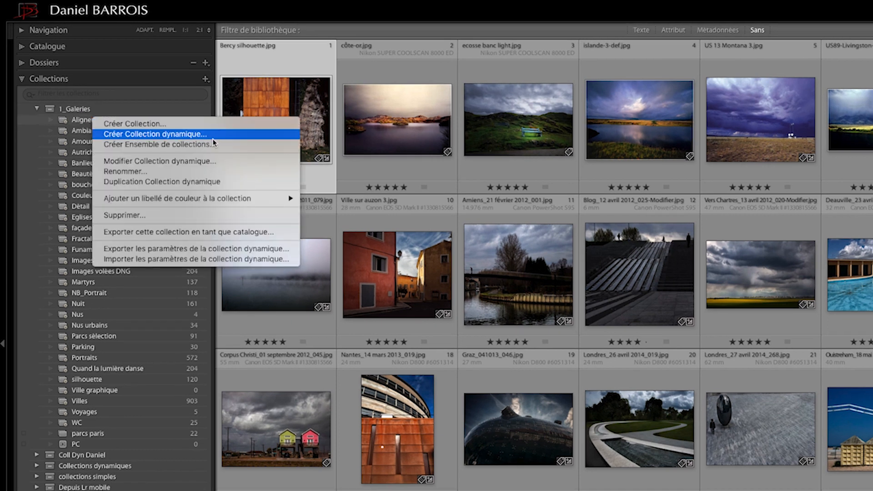
{"action": "mouse_move", "coordinate": [216, 200]}
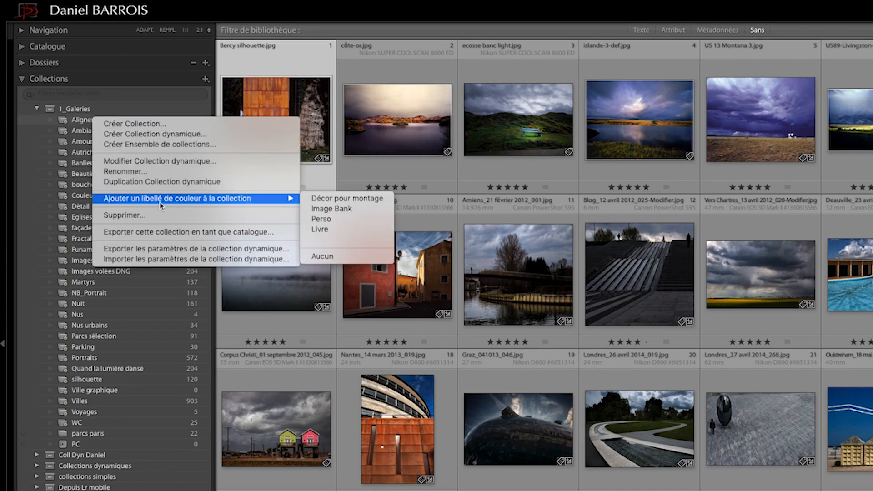
{"action": "left_click", "coordinate": [329, 200]}
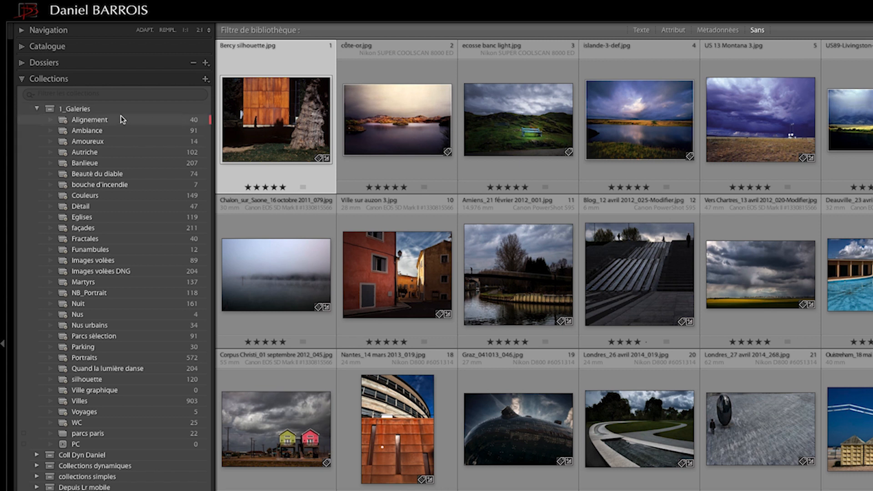
Collapse and re-expand the 1_Galeries set, and give its Eglises collection the colour label Image Bank.
{"action": "left_click", "coordinate": [37, 110]}
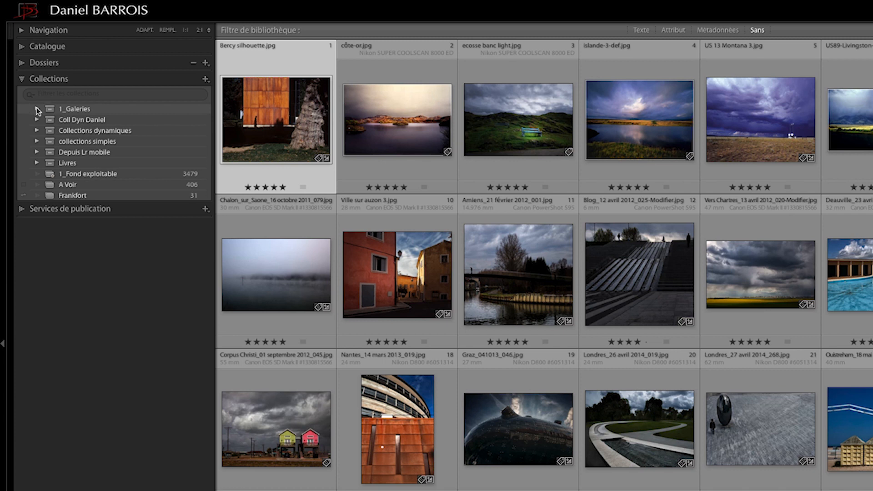
{"action": "left_click", "coordinate": [38, 110]}
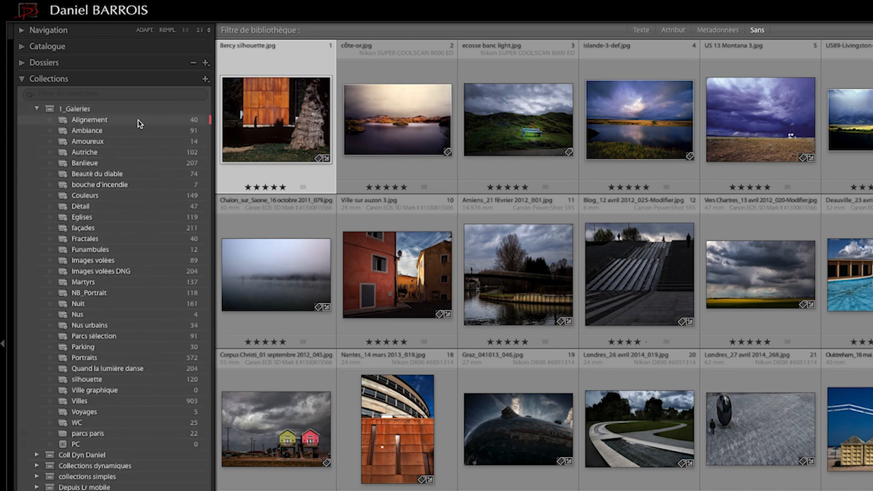
{"action": "right_click", "coordinate": [157, 219]}
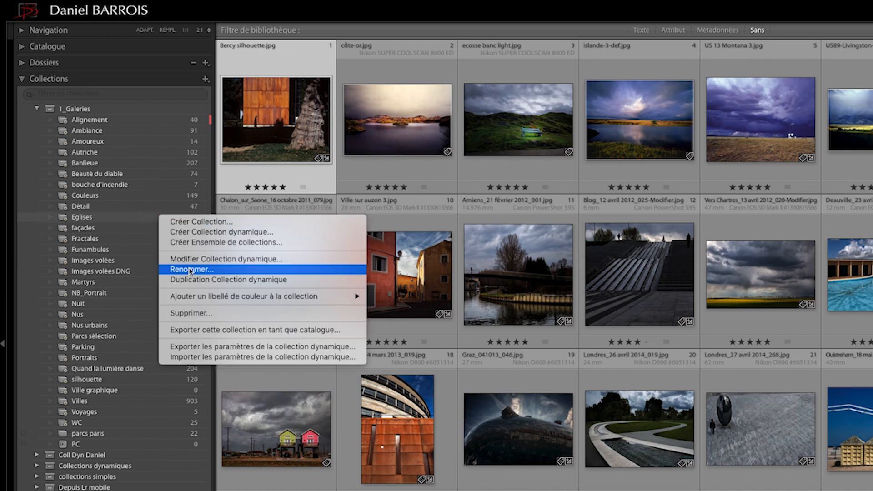
{"action": "mouse_move", "coordinate": [196, 298]}
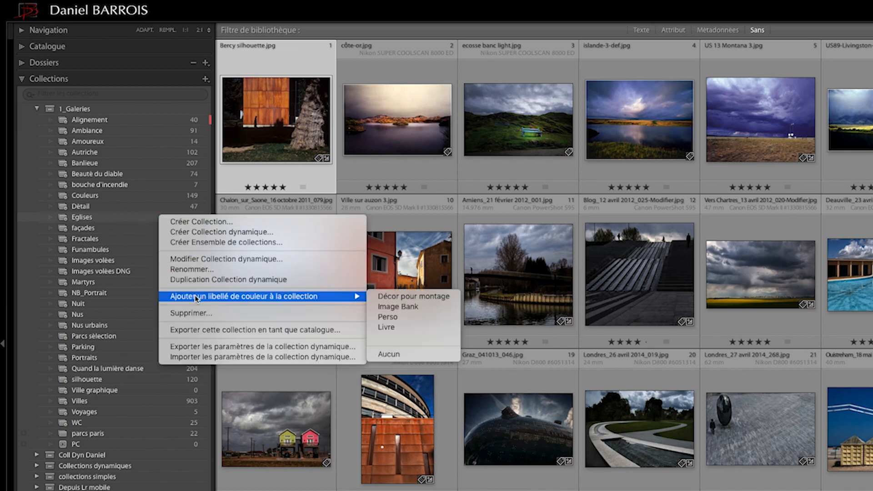
{"action": "left_click", "coordinate": [400, 306]}
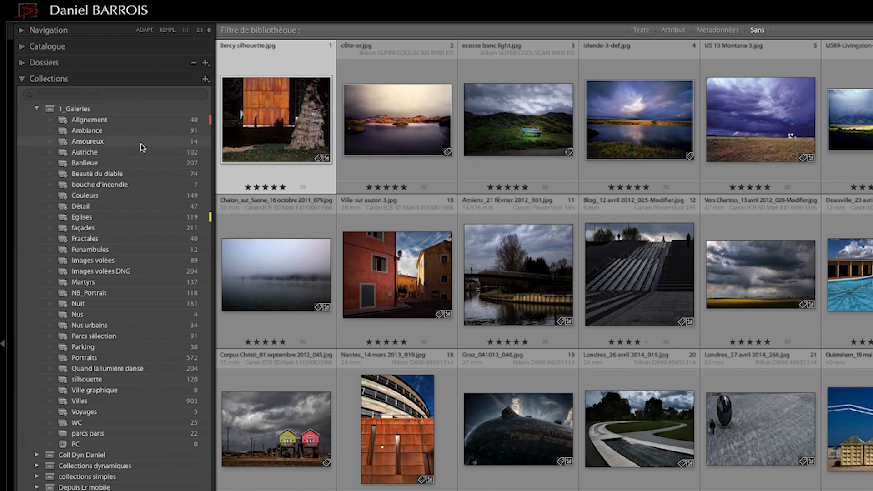
Filter the collection list by Collections libellées to view the labelled collections, and collapse the Collections section.
{"action": "left_click", "coordinate": [31, 96]}
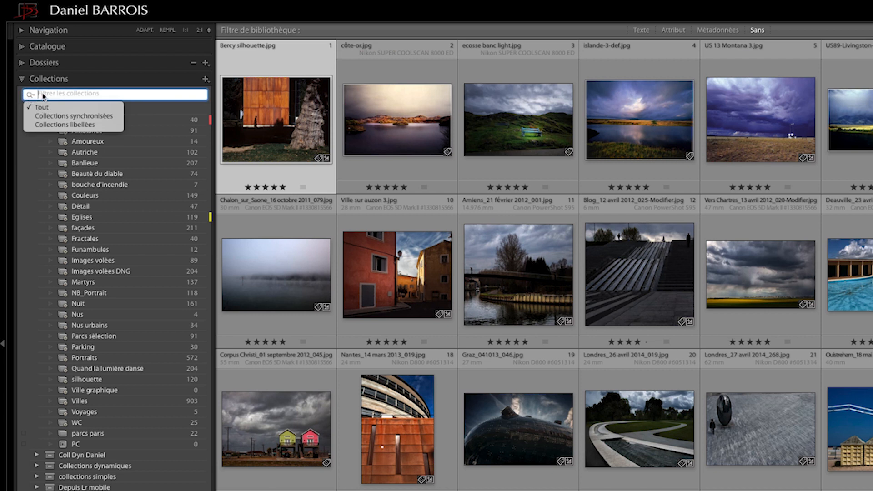
{"action": "left_click", "coordinate": [84, 125]}
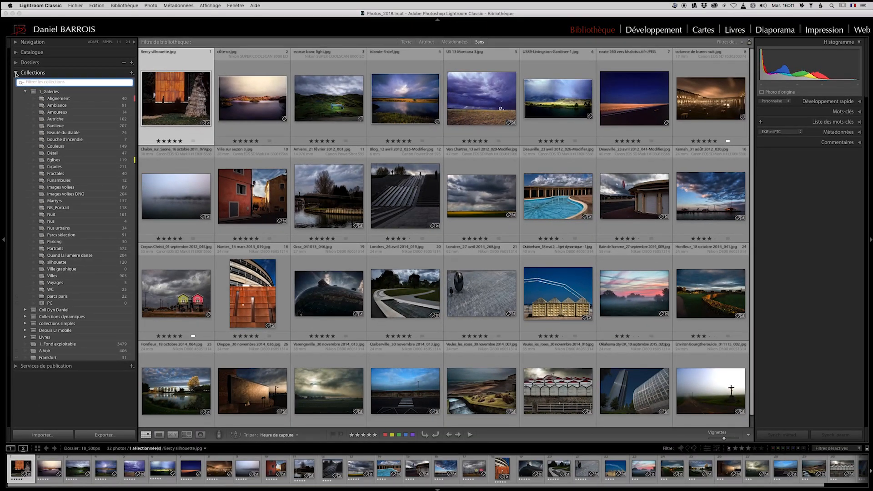
{"action": "left_click", "coordinate": [16, 74]}
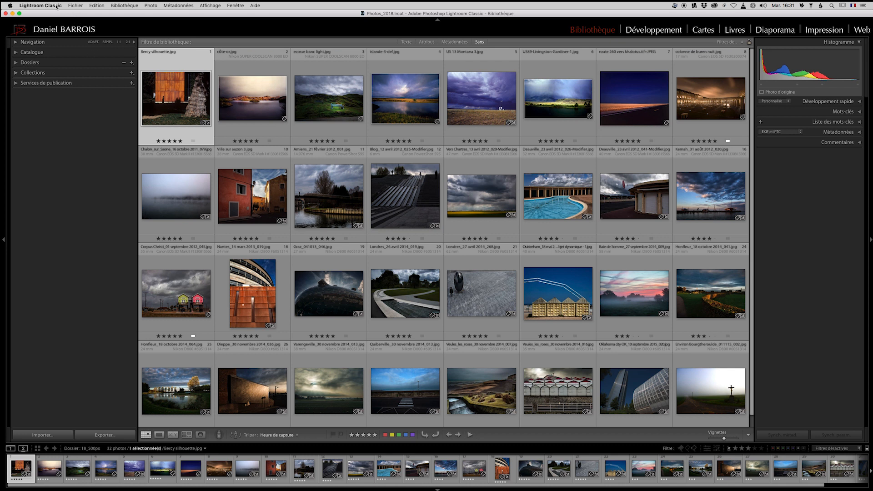
Examine the PNG format, colour space and bit depth options in the export settings, and cancel the export.
{"action": "left_click", "coordinate": [110, 435]}
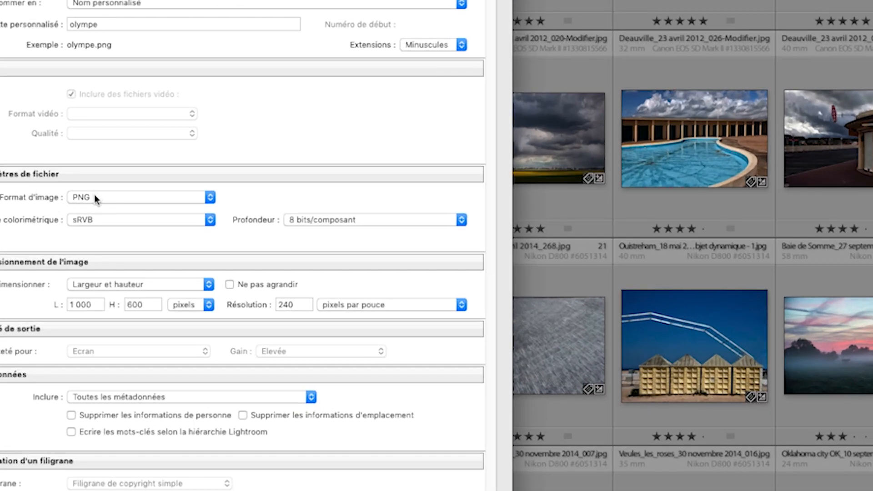
{"action": "left_click", "coordinate": [92, 198]}
{"action": "left_click", "coordinate": [129, 199]}
{"action": "left_click", "coordinate": [93, 222]}
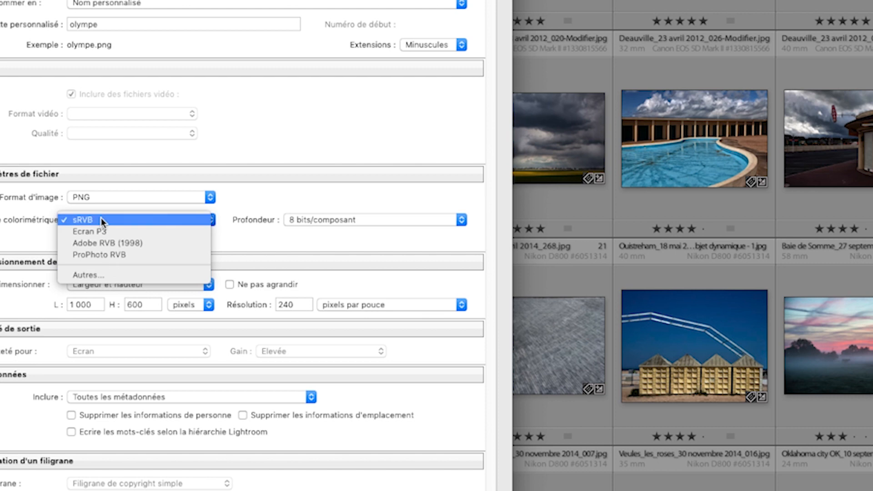
{"action": "left_click", "coordinate": [302, 220]}
{"action": "left_click", "coordinate": [303, 220]}
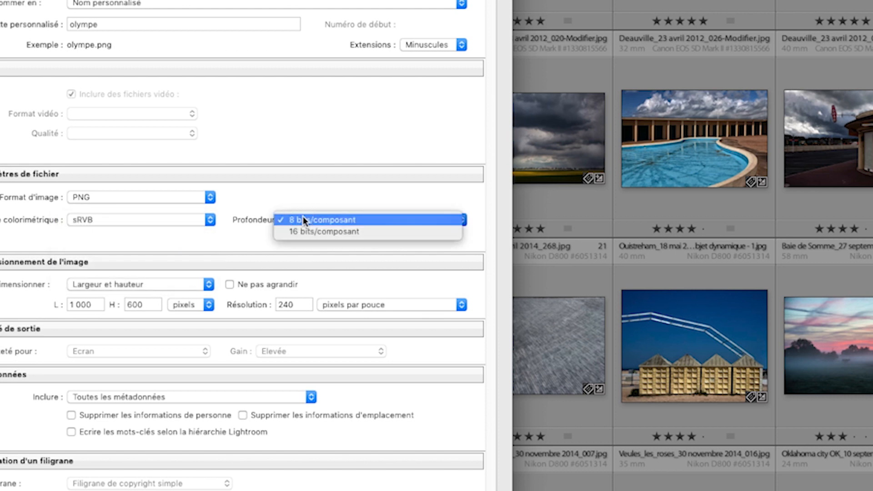
{"action": "left_click", "coordinate": [307, 195]}
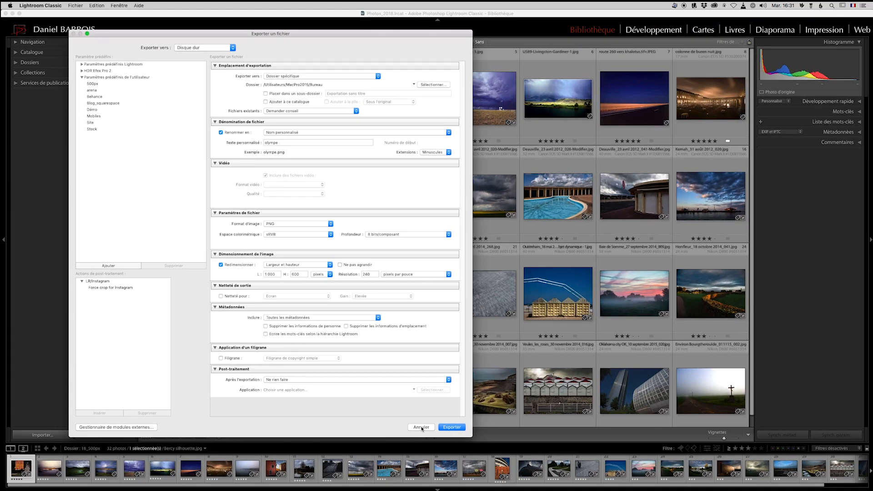
{"action": "left_click", "coordinate": [421, 427]}
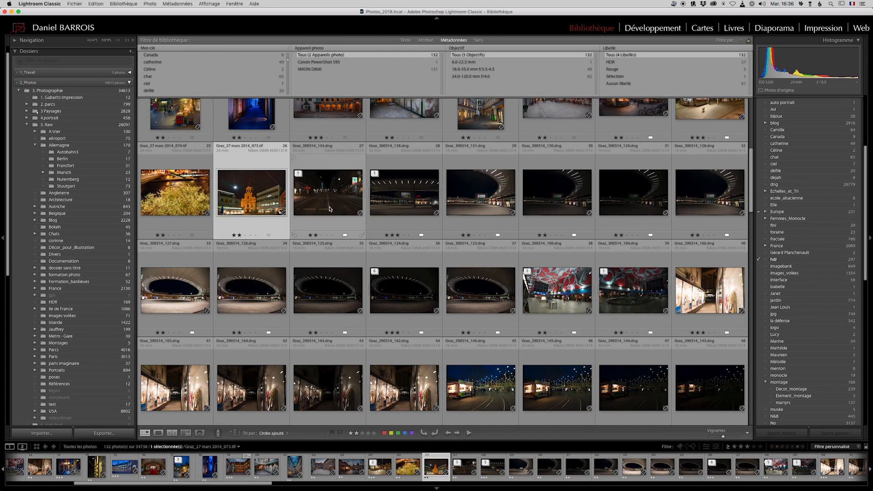
Expand the Graz_300314_138.dng photo stack to view its contents, and collapse it again.
{"action": "mouse_move", "coordinate": [330, 209]}
{"action": "left_click", "coordinate": [324, 163]}
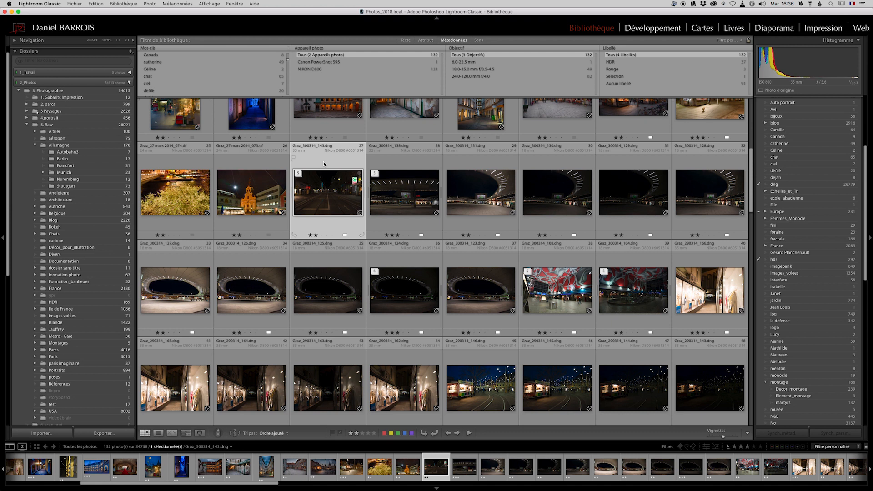
{"action": "left_click", "coordinate": [374, 174]}
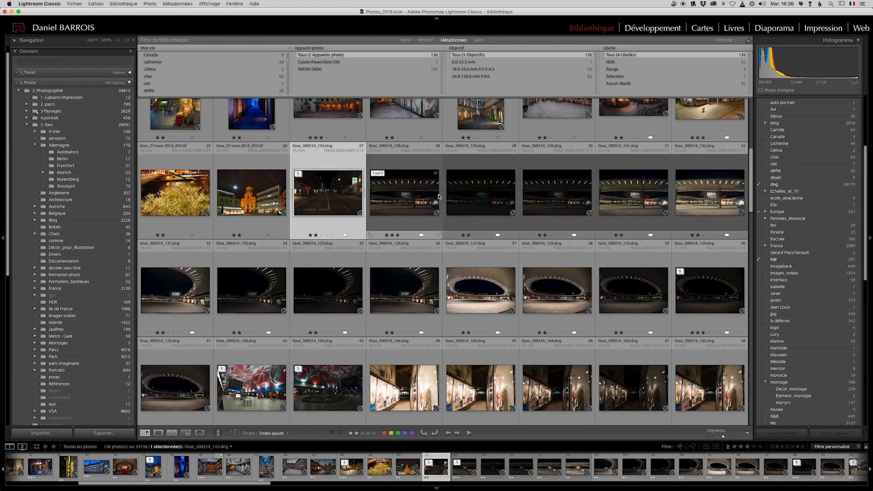
{"action": "left_click", "coordinate": [386, 165]}
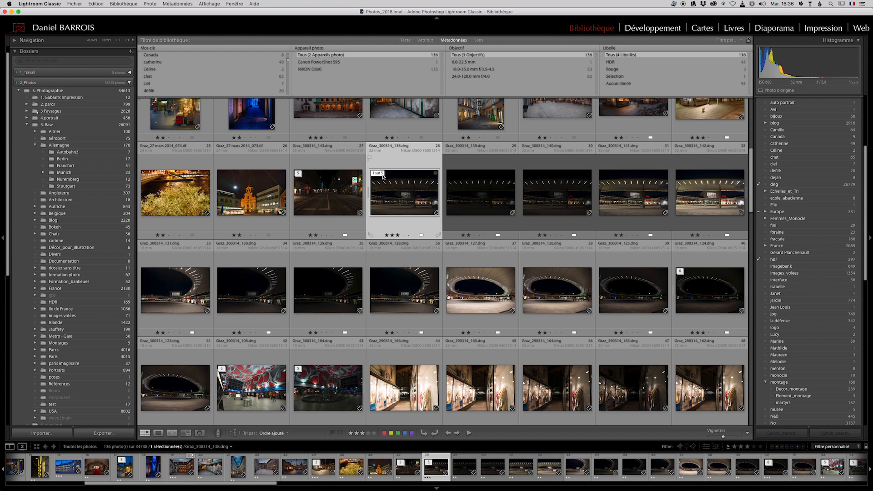
{"action": "left_click", "coordinate": [377, 173]}
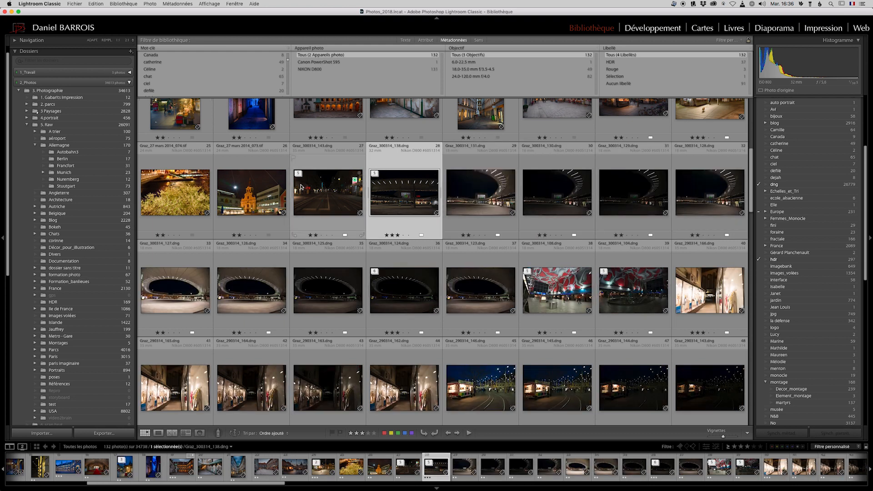
{"action": "mouse_move", "coordinate": [317, 189]}
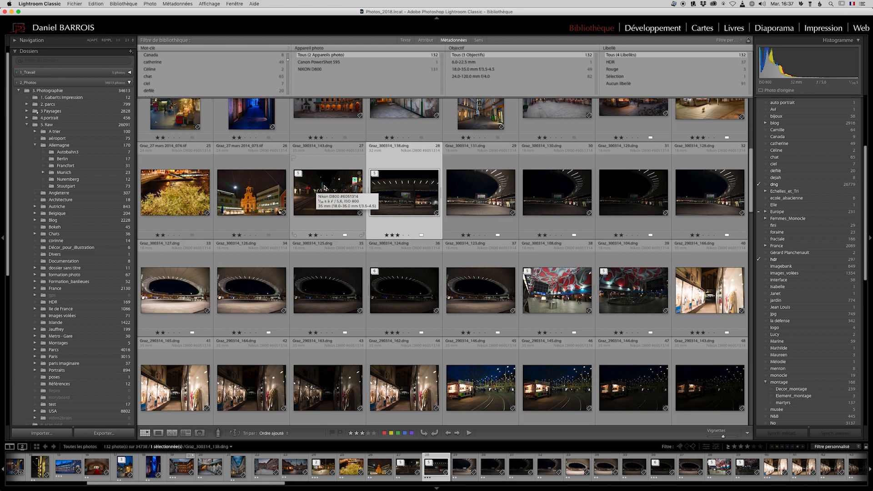
Select five collapsed Graz photo stacks, starting with Graz_300314_143.dng, and launch an HDR photo merge on them.
{"action": "left_click", "coordinate": [309, 188]}
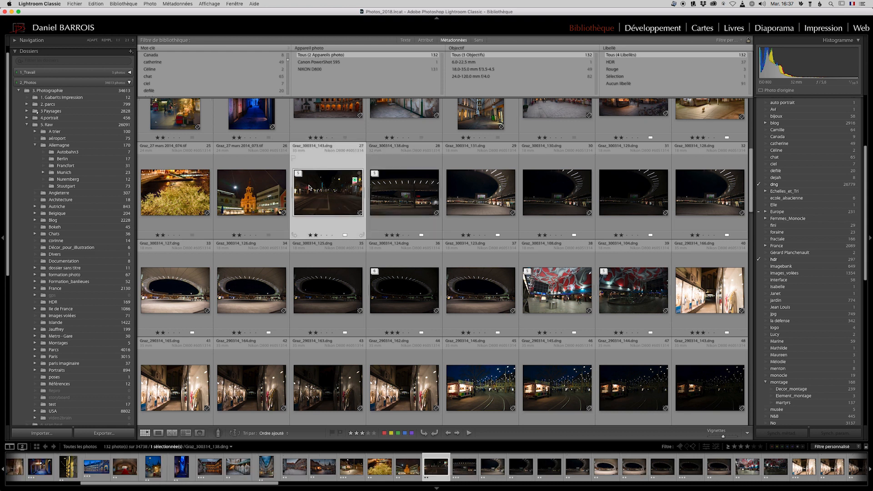
{"action": "left_click", "coordinate": [390, 195], "text": "shift"}
{"action": "left_click", "coordinate": [390, 285], "text": "super"}
{"action": "left_click", "coordinate": [554, 293], "text": "super"}
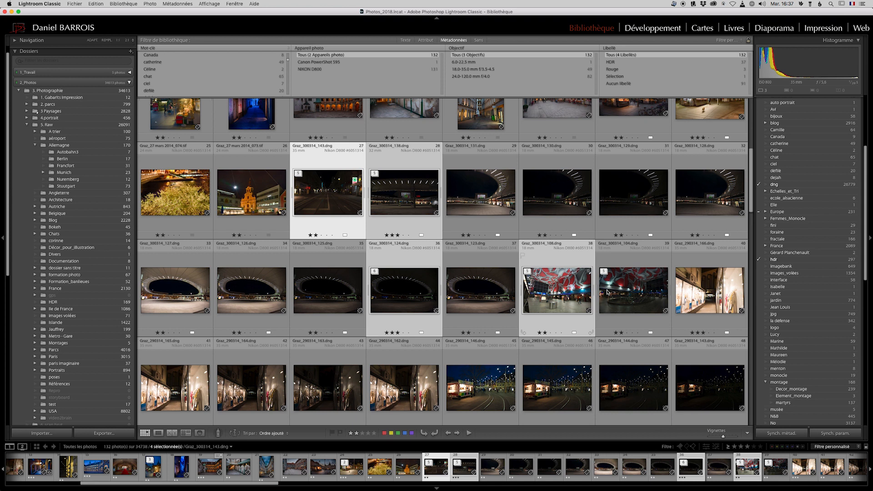
{"action": "left_click", "coordinate": [641, 291], "text": "super"}
{"action": "right_click", "coordinate": [412, 261]}
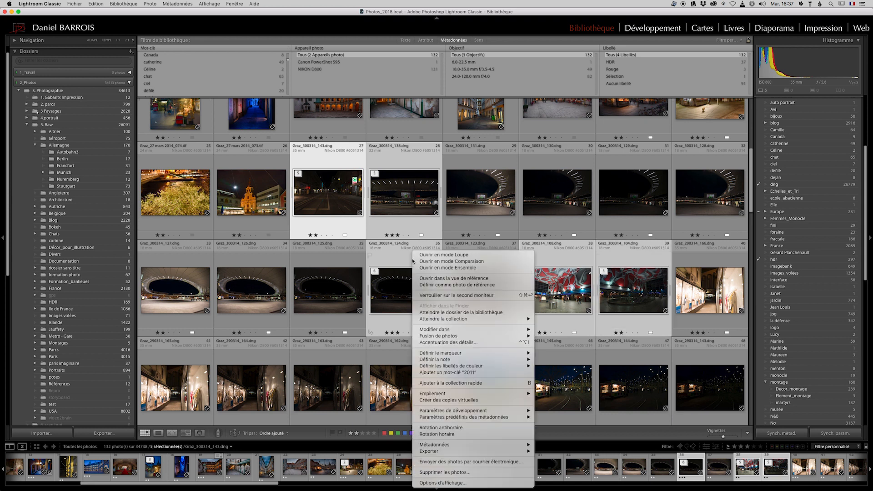
{"action": "mouse_move", "coordinate": [434, 336]}
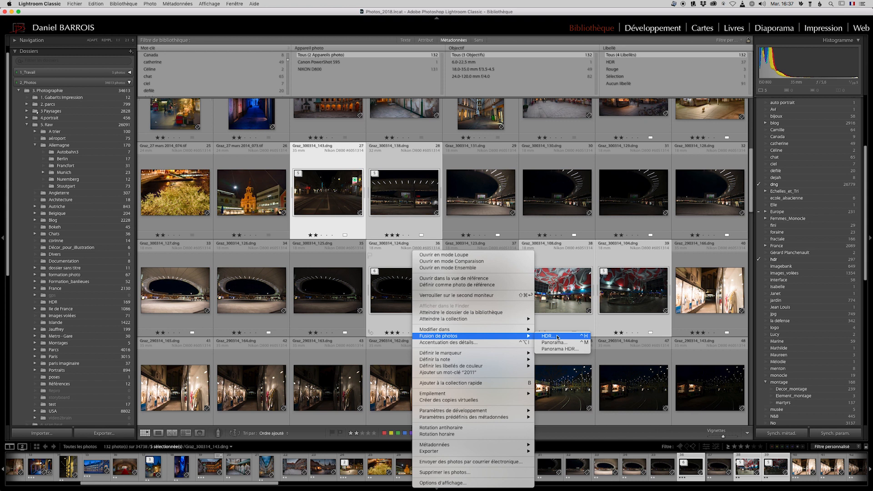
{"action": "left_click", "coordinate": [558, 336]}
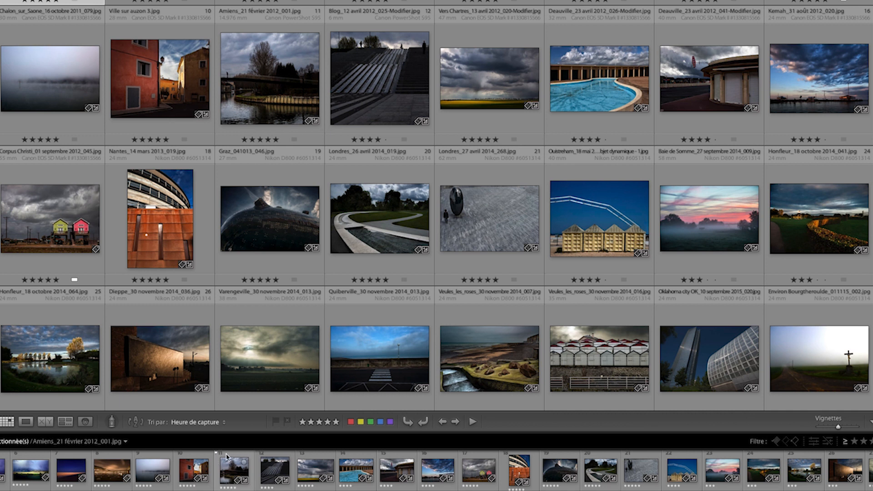
Select the photo Amiens_21 février 2012_001.jpg in the library grid.
{"action": "left_click", "coordinate": [261, 93]}
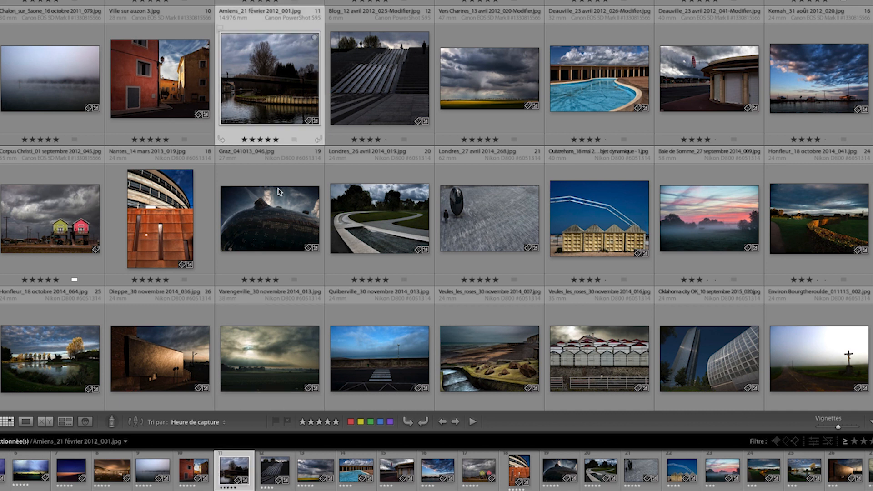